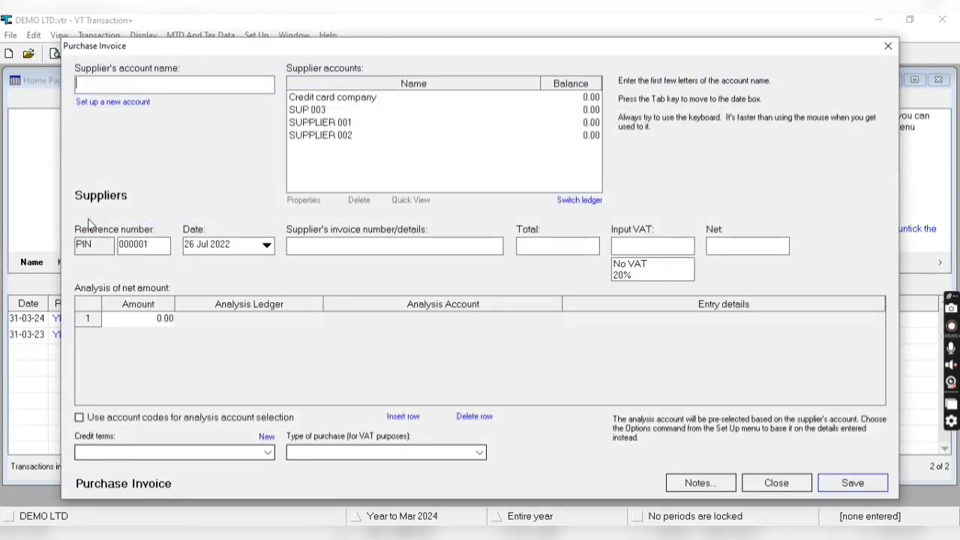
Open a new purchase invoice and choose SUPPLIER 001 as the supplier account
click(767, 482)
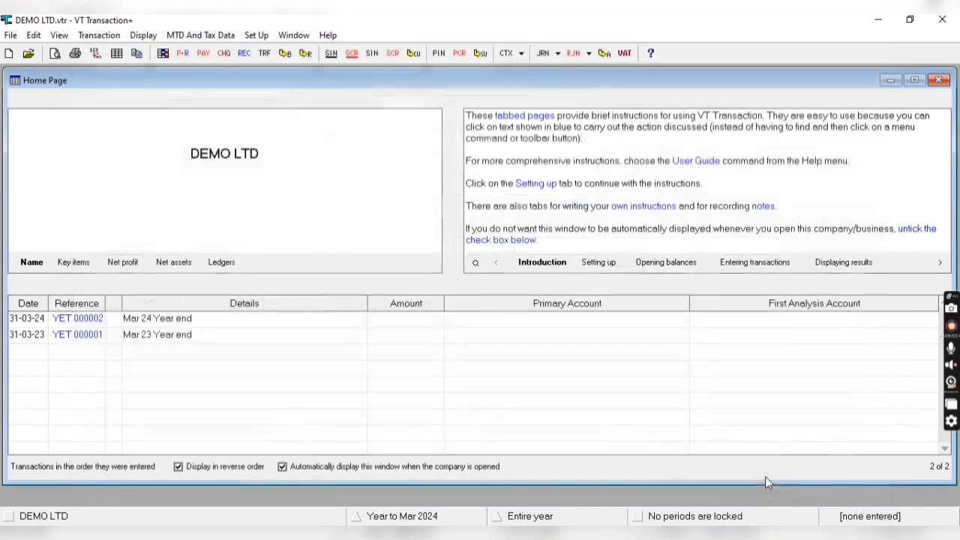
click(440, 55)
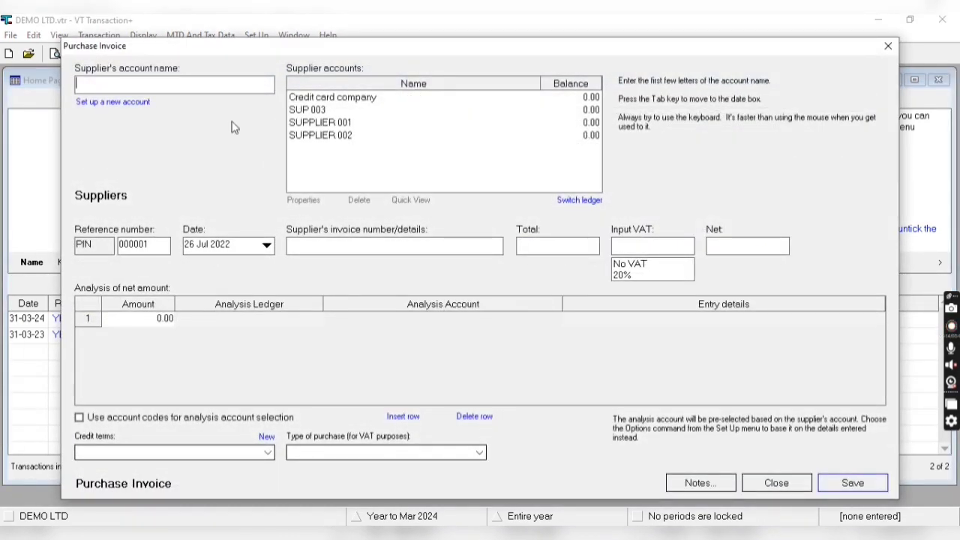
click(114, 103)
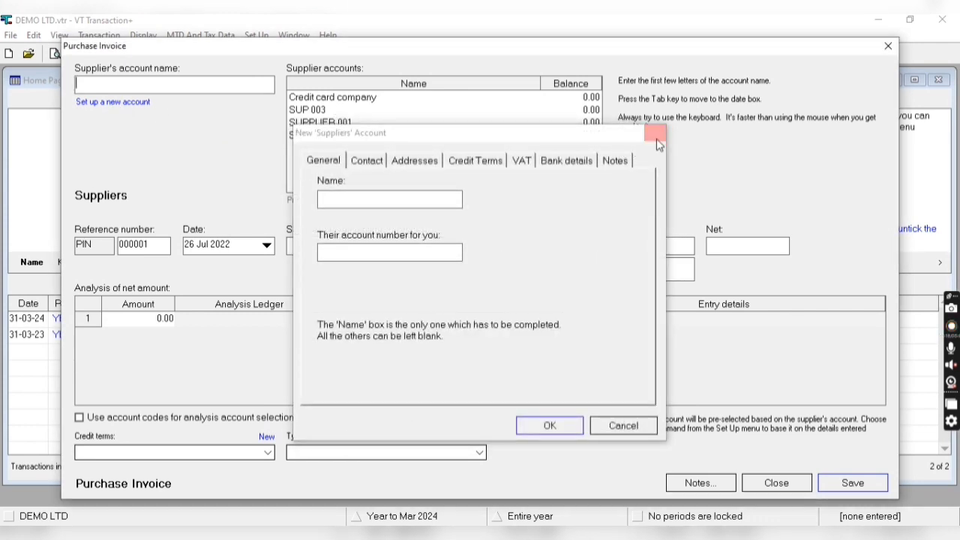
click(656, 135)
click(338, 110)
click(339, 123)
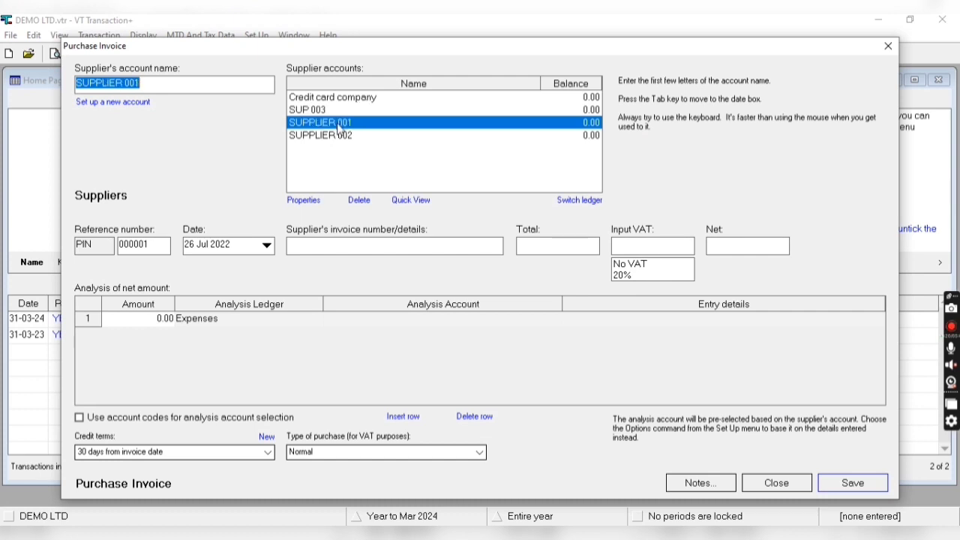
click(339, 136)
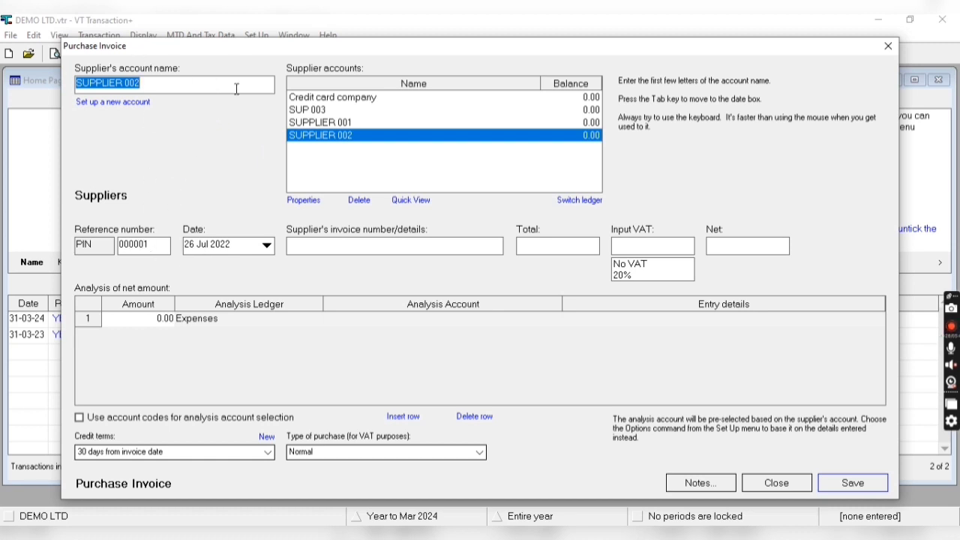
click(315, 122)
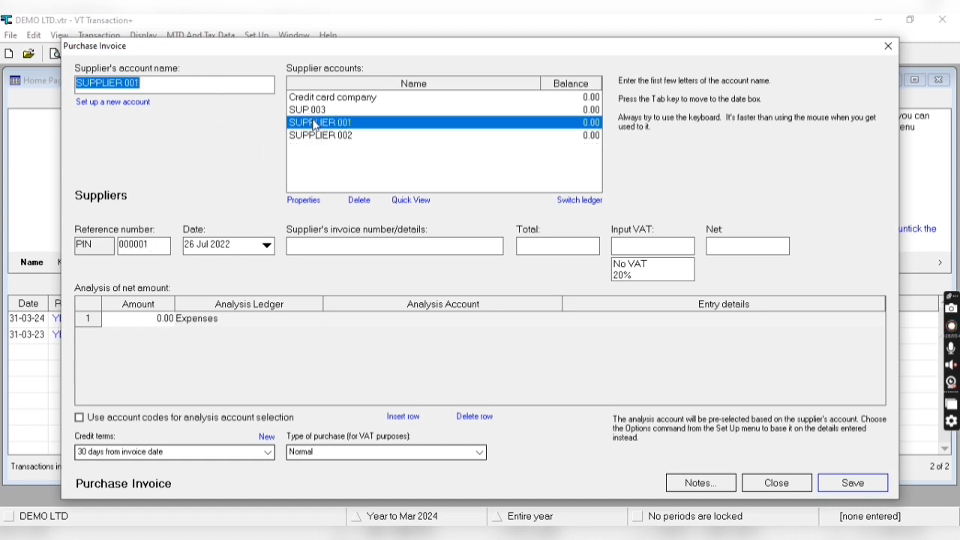
Set the purchase invoice date to 13 Jul 2023 and enter 001 as the supplier's invoice number/details
click(144, 244)
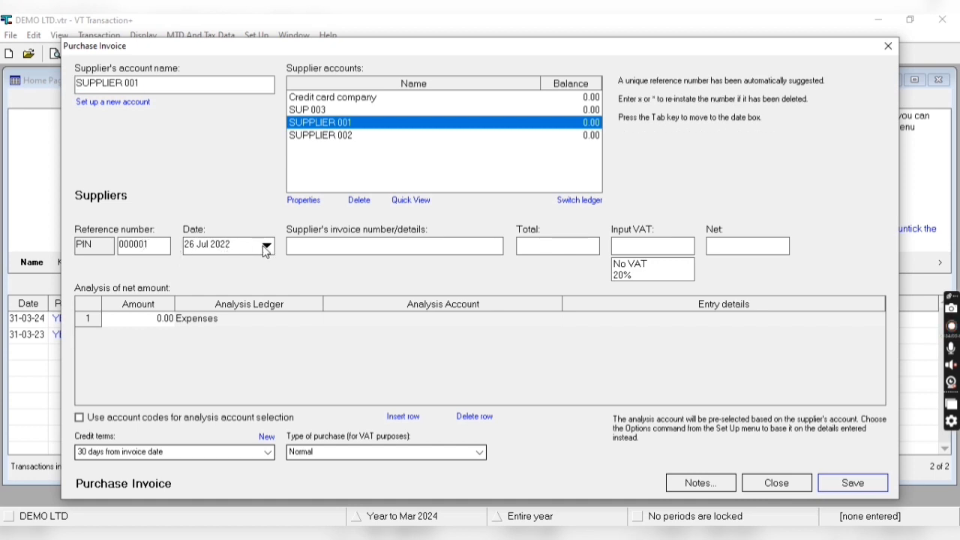
key(Tab)
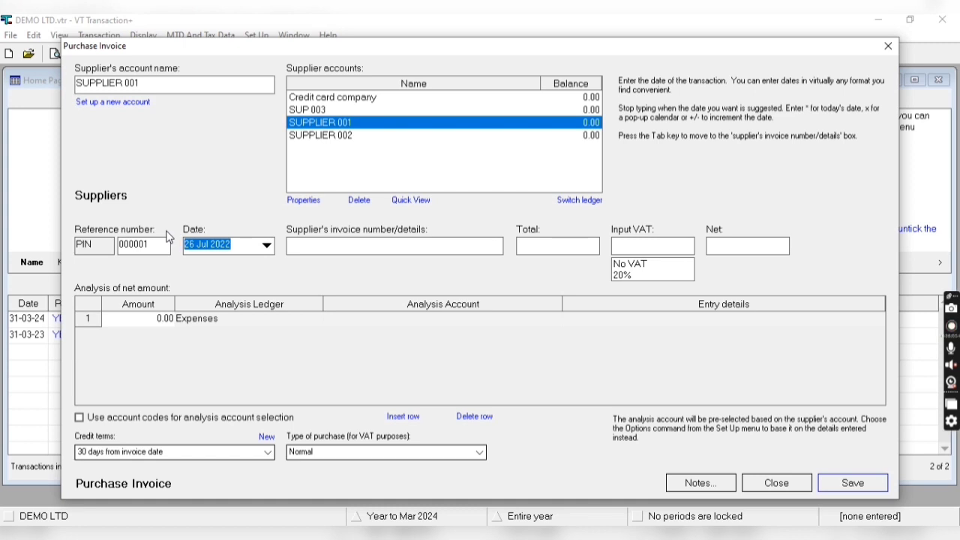
text(13)
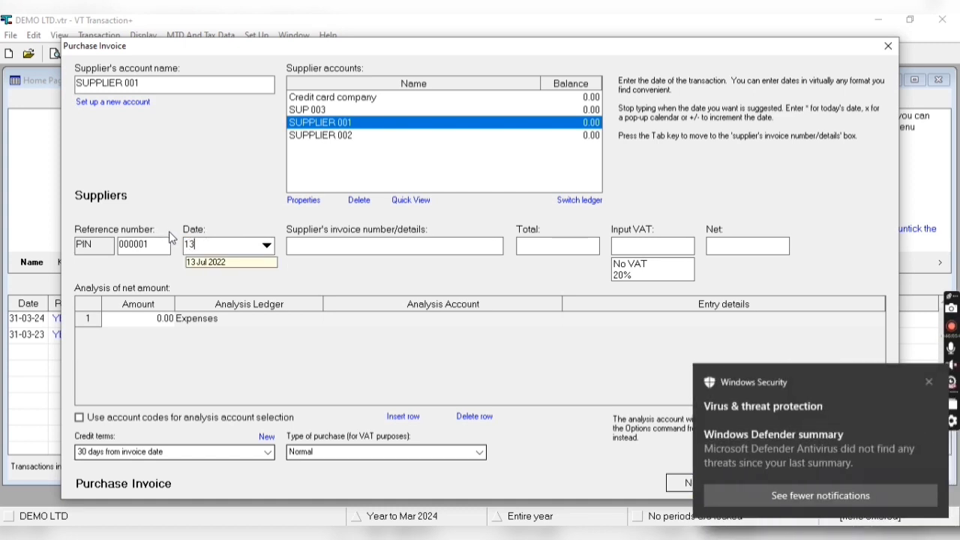
text(/07/2023)
key(Tab)
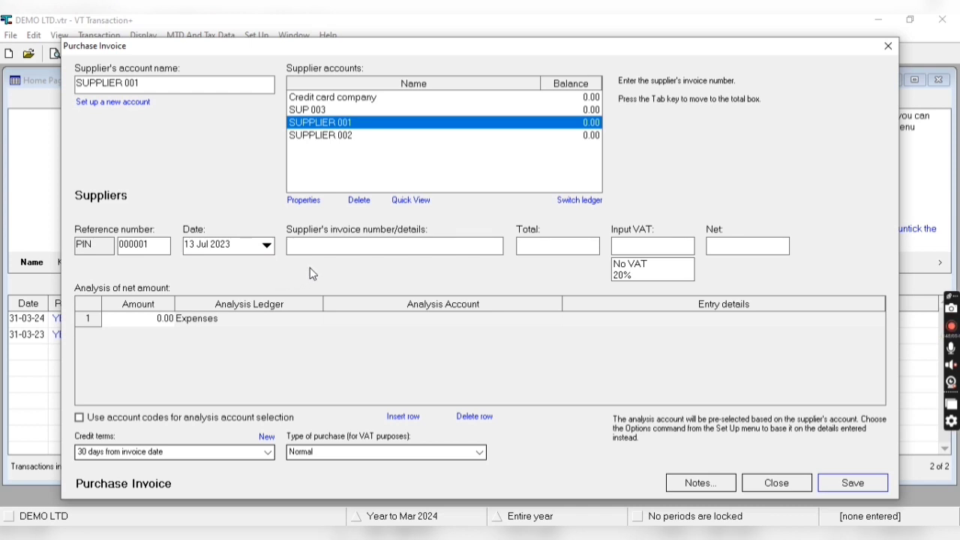
text(001)
key(Tab)
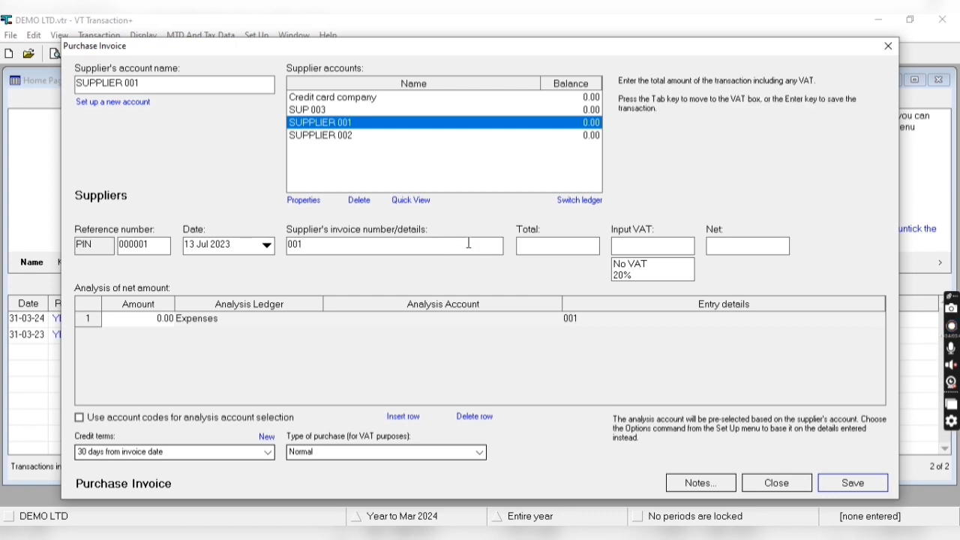
Enter an invoice total of 1200 and apply 20% input VAT
text(1200)
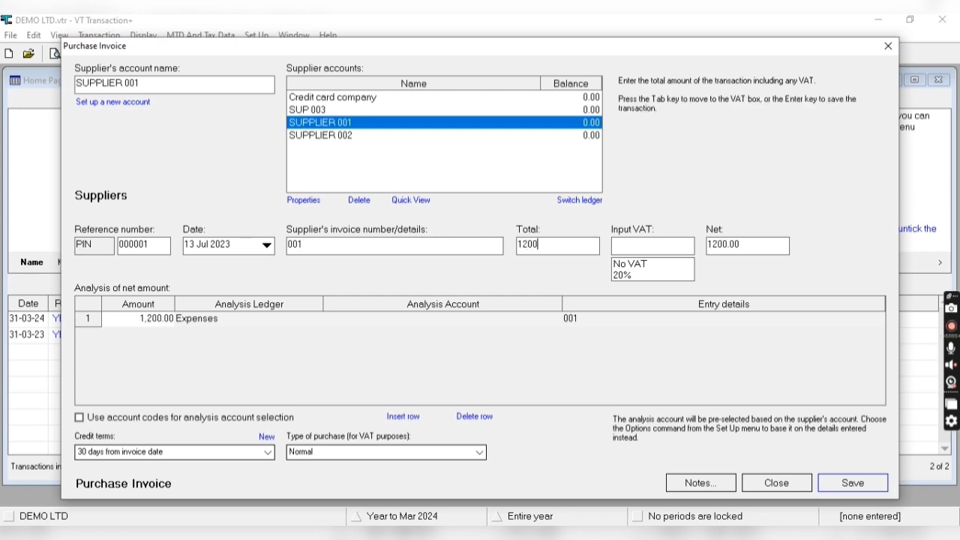
click(629, 276)
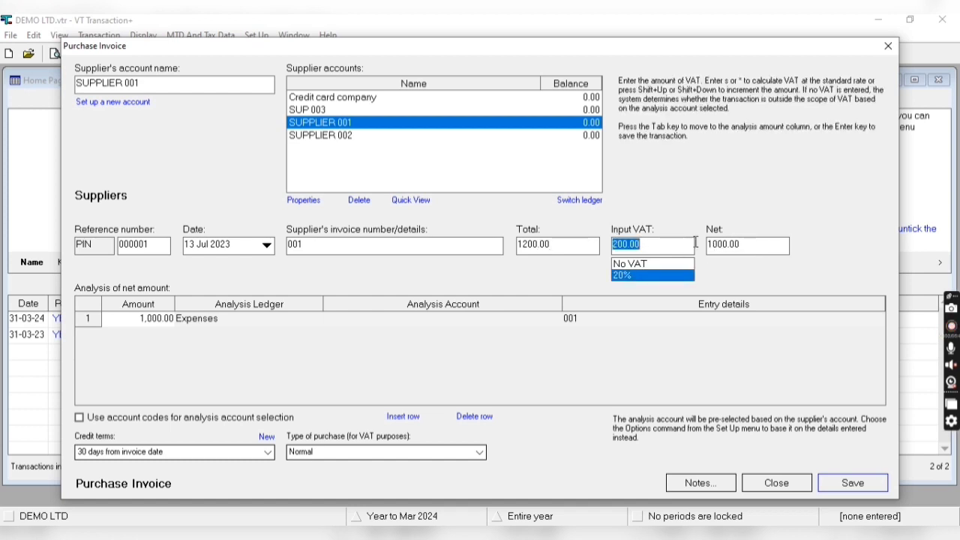
click(662, 250)
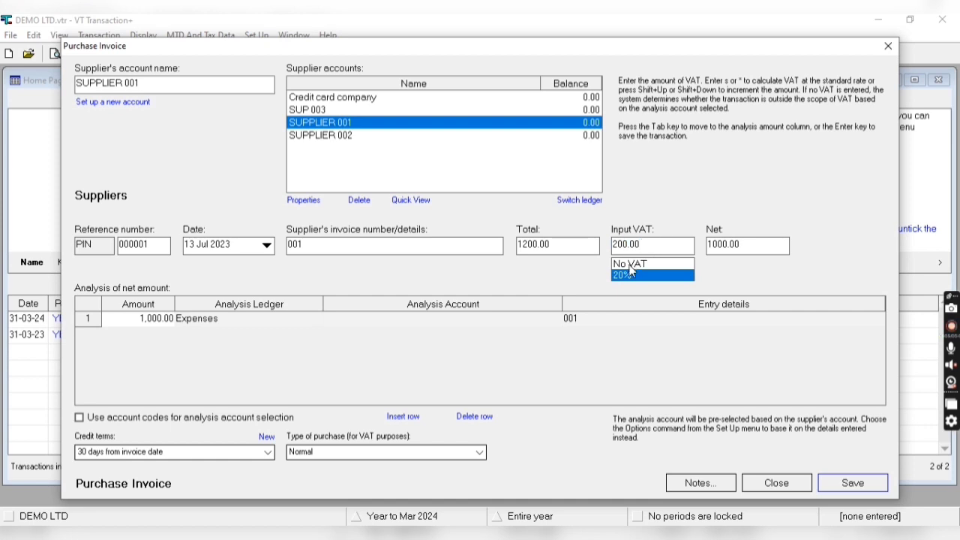
click(630, 264)
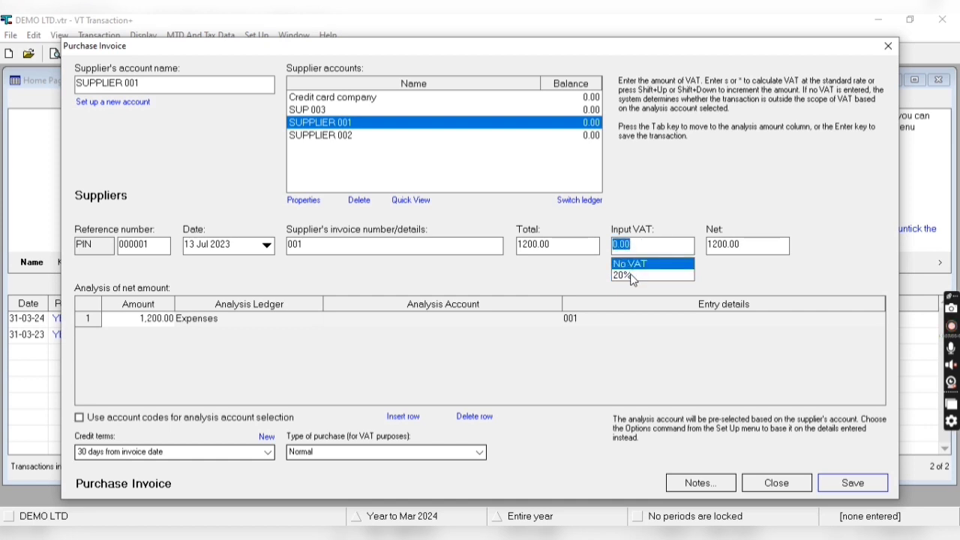
click(623, 275)
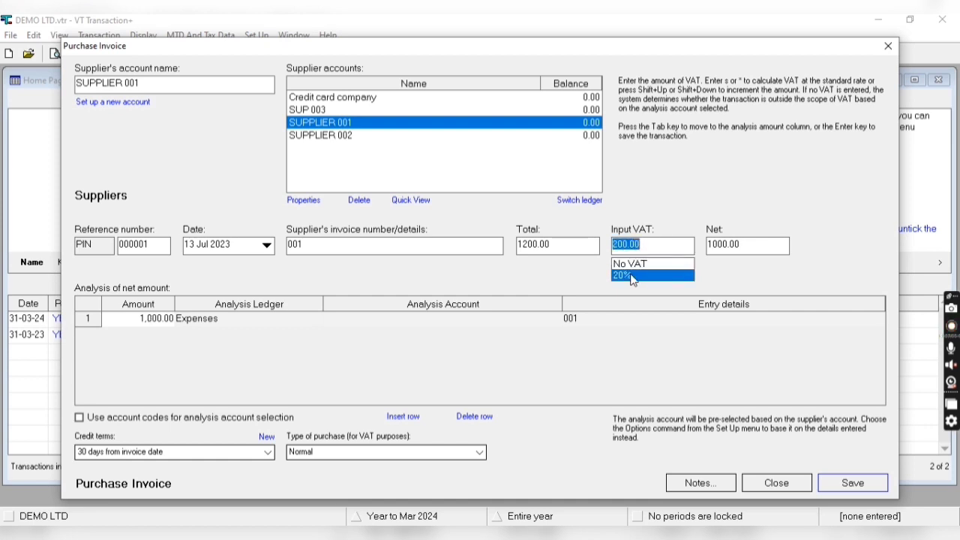
Analyse the net amount to the Audit fees account in the Expenses ledger, with the entry details "audit fees"
click(144, 318)
click(197, 319)
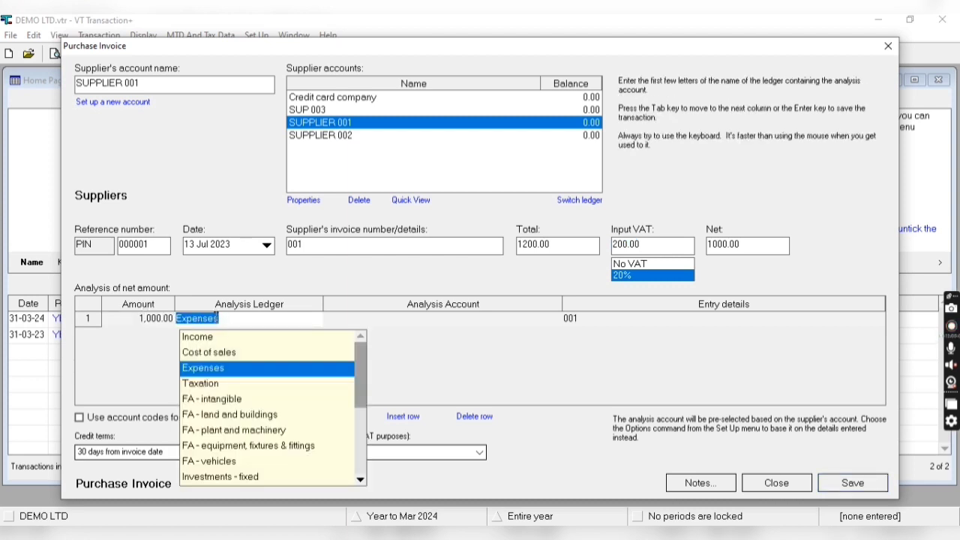
click(224, 370)
text(i)
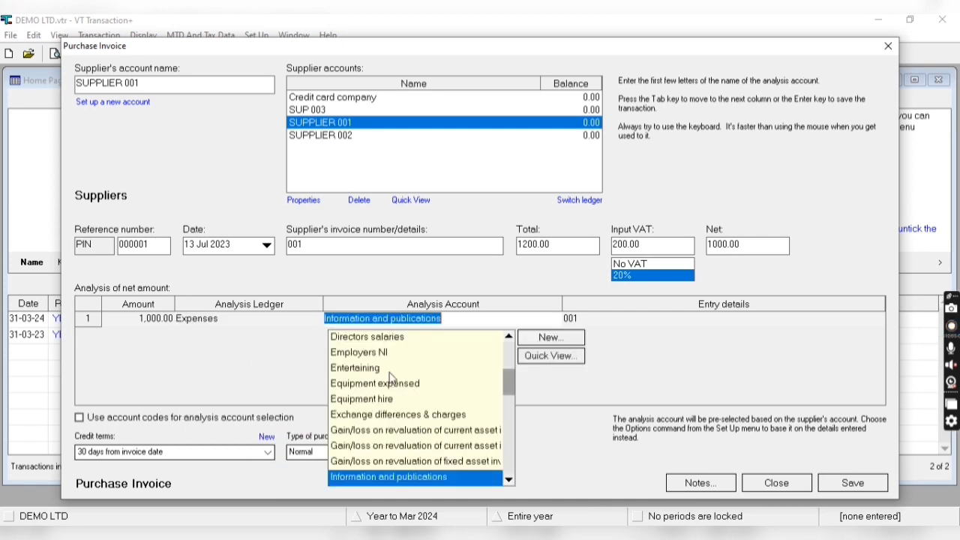
text(ancy fees)
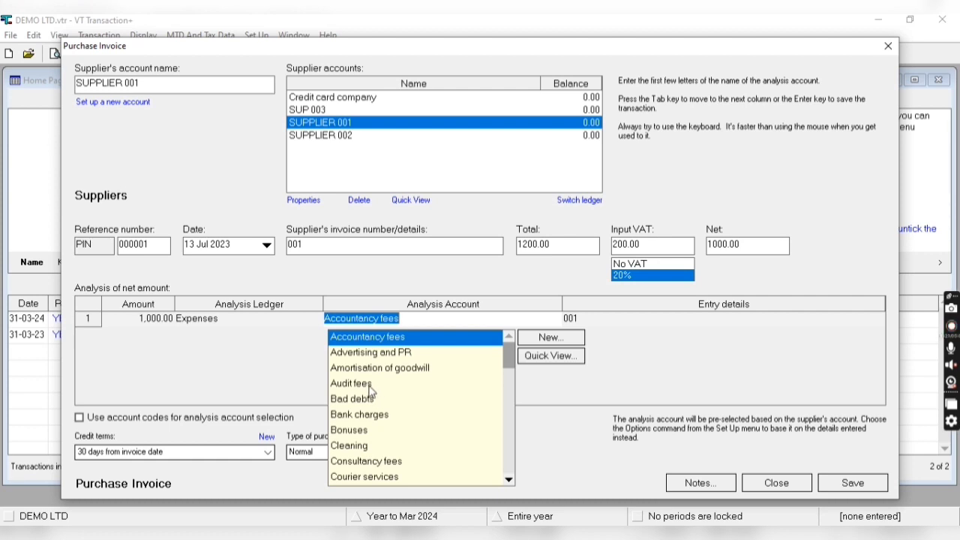
click(366, 384)
key(Tab)
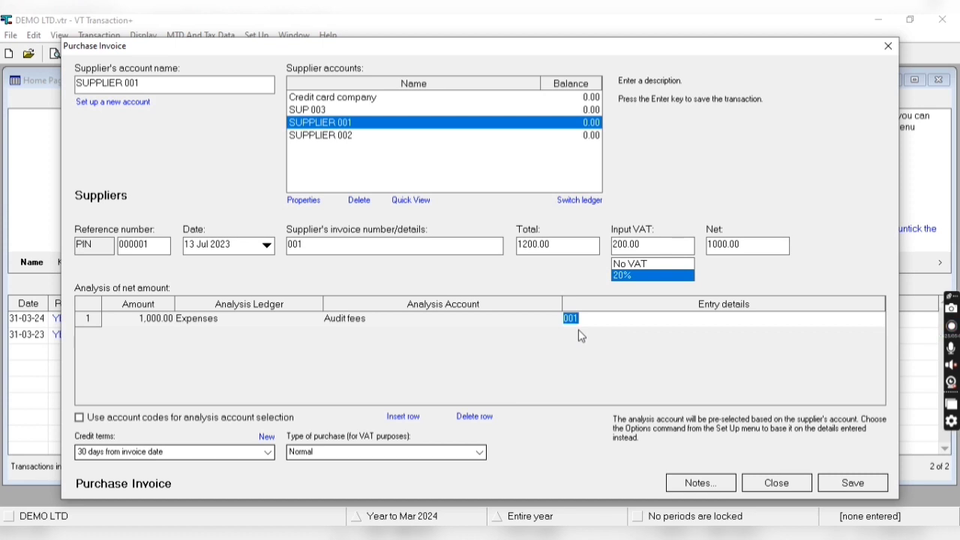
text(audit fees)
Reallocate the analysis line to the Purchases account in the Cost of sales ledger, with the entry details "purchase"
click(228, 321)
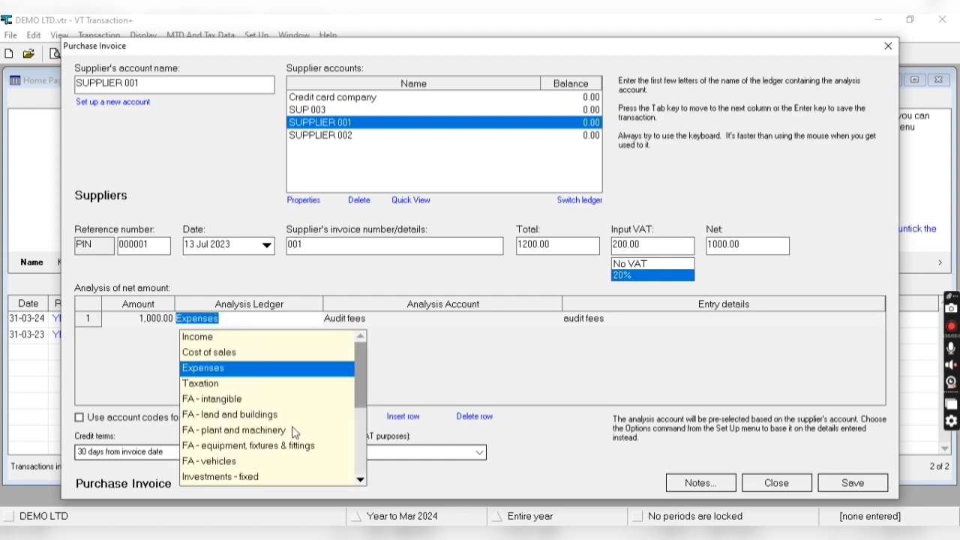
key(Tab)
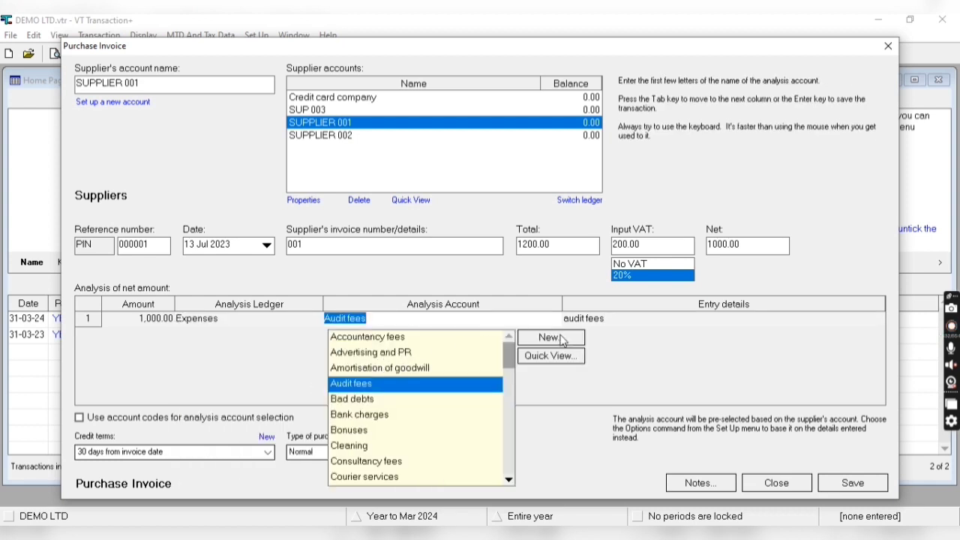
click(228, 320)
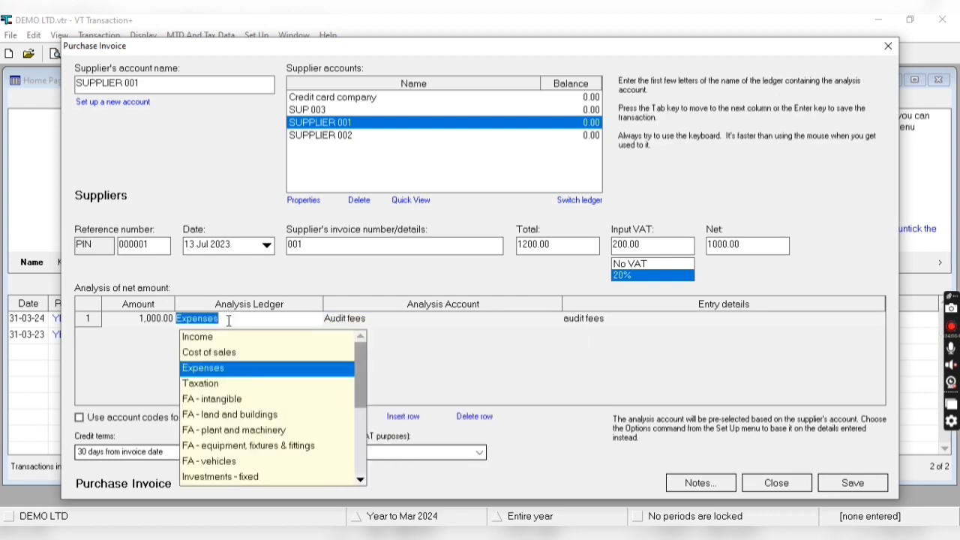
click(225, 353)
key(Tab)
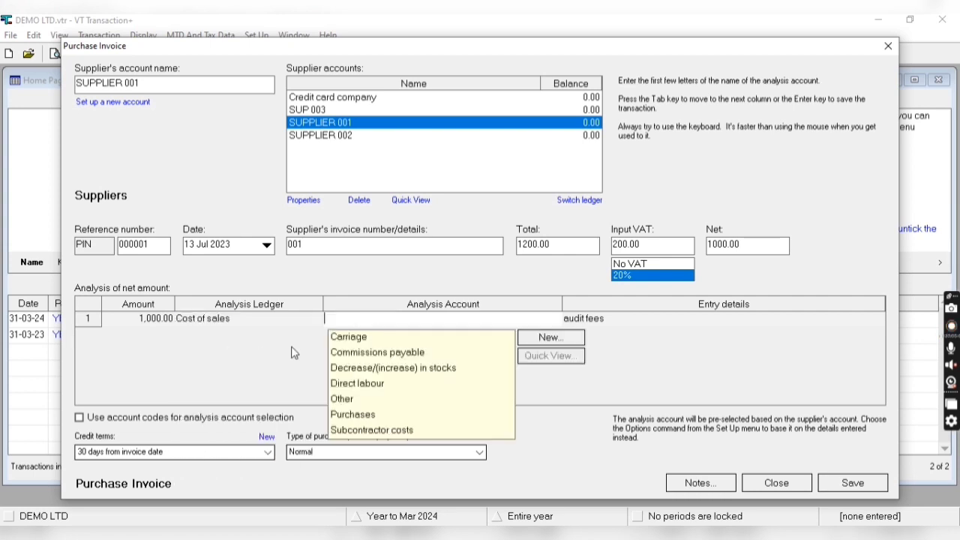
click(366, 417)
key(Tab)
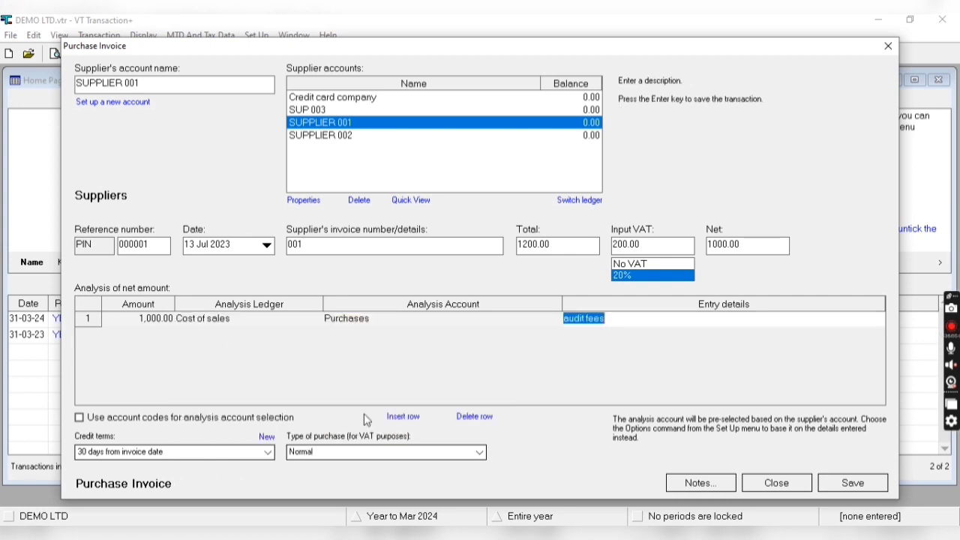
text(pur)
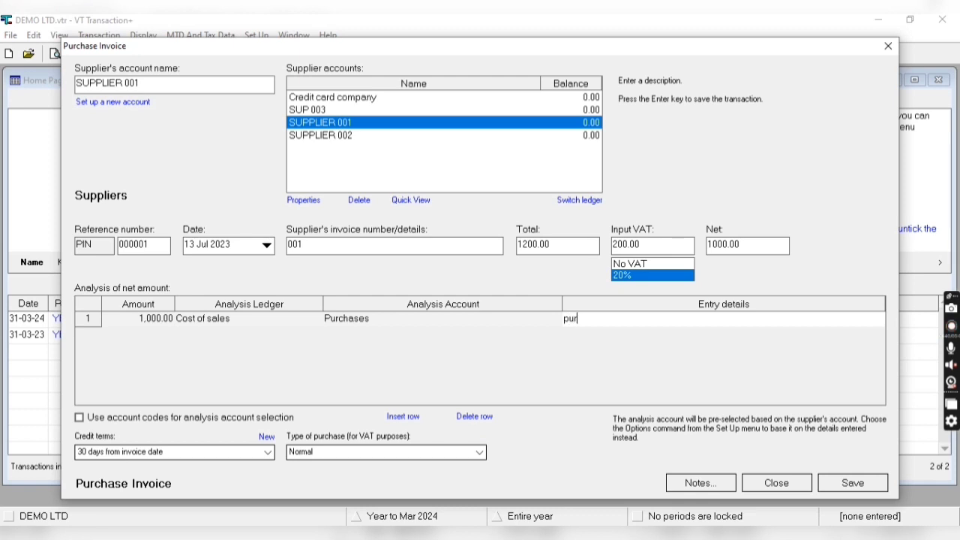
text(chase)
key(Return)
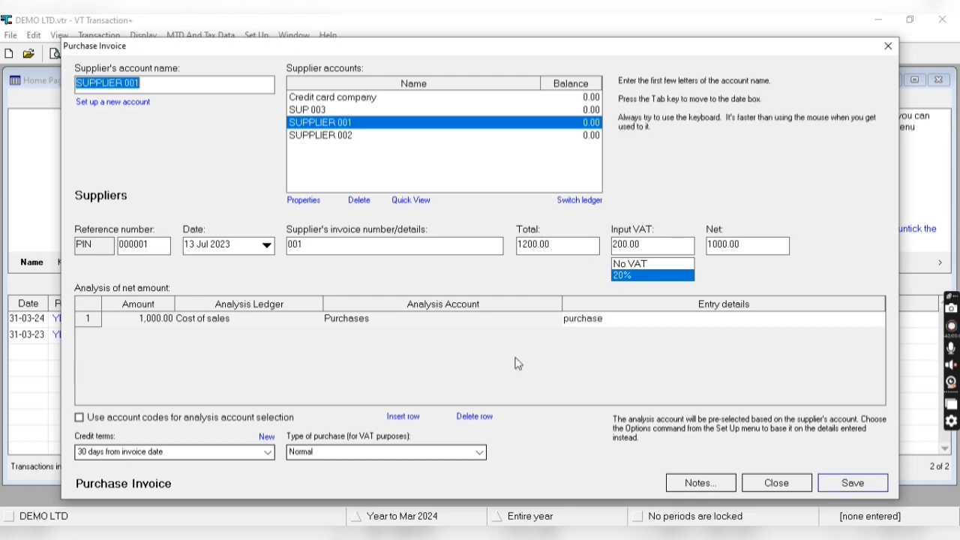
Review the invoice's analysis ledger and account, along with the available credit terms and purchase types for VAT
click(223, 317)
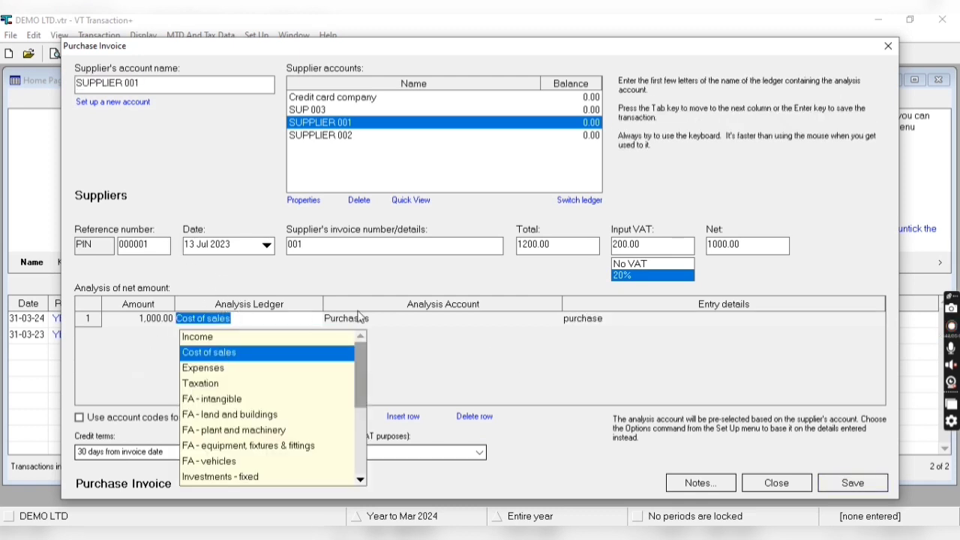
click(439, 321)
key(Tab)
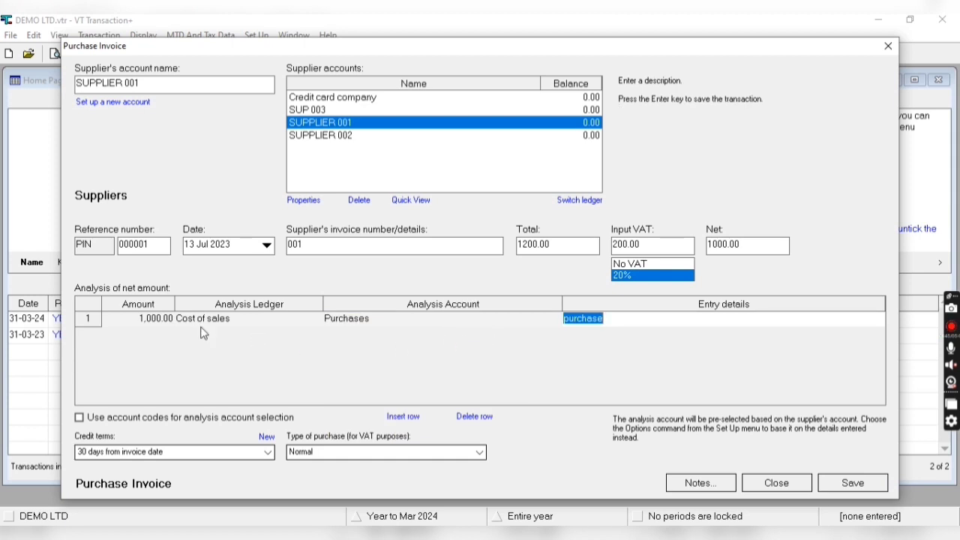
click(375, 321)
key(Tab)
click(91, 452)
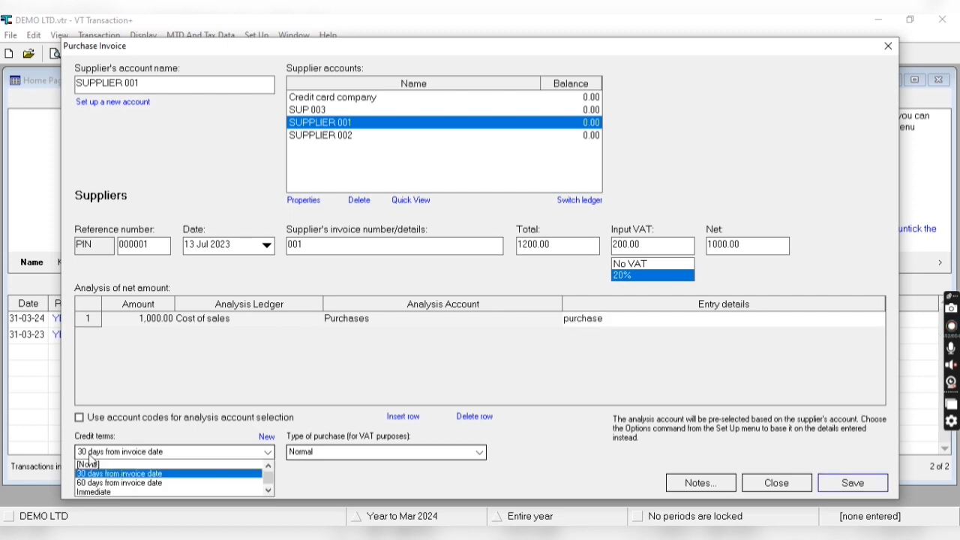
click(89, 456)
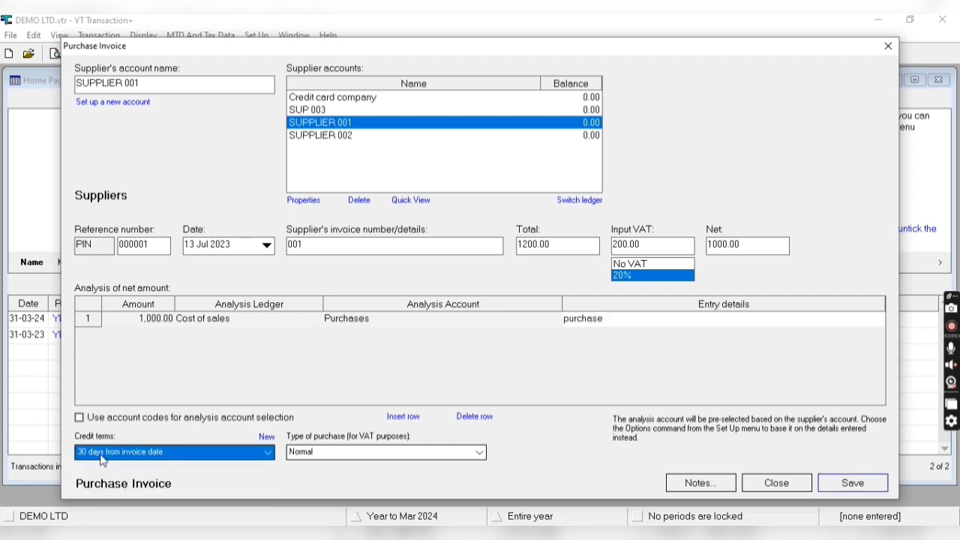
click(361, 453)
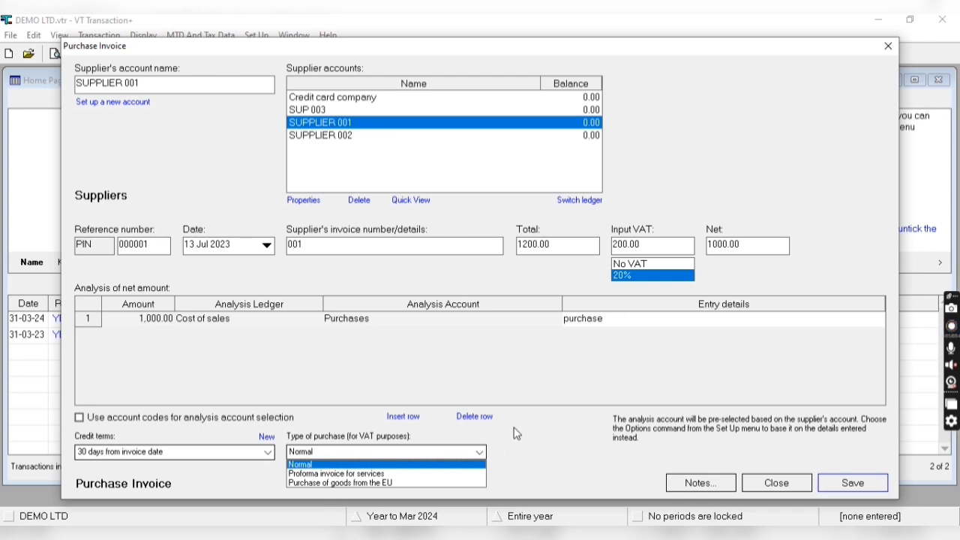
Insert three extra rows in the invoice's net amount analysis and delete them again
click(400, 417)
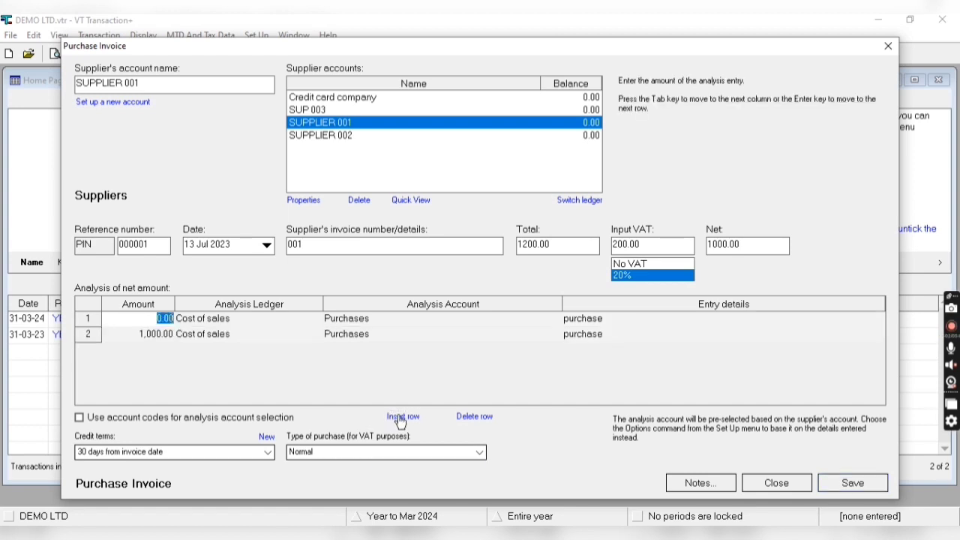
click(401, 419)
click(401, 418)
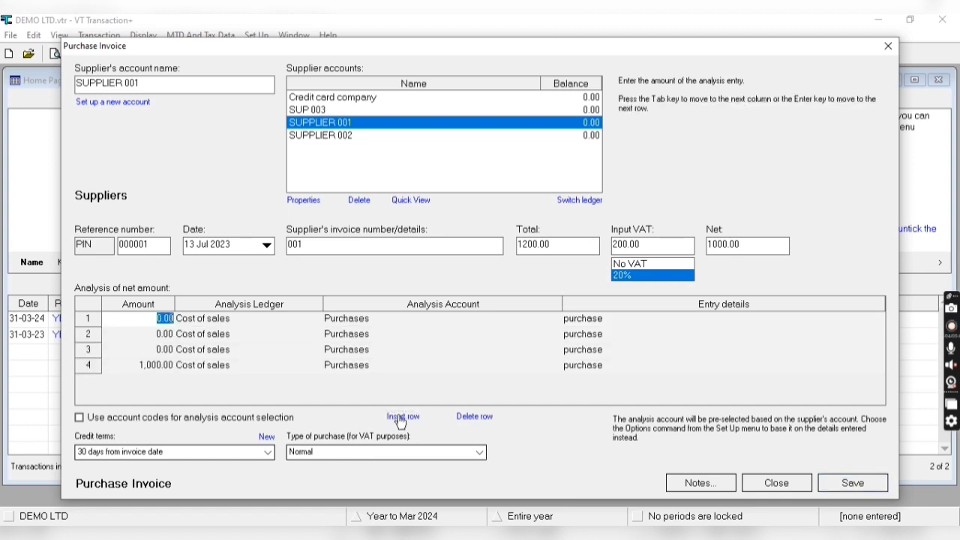
click(463, 416)
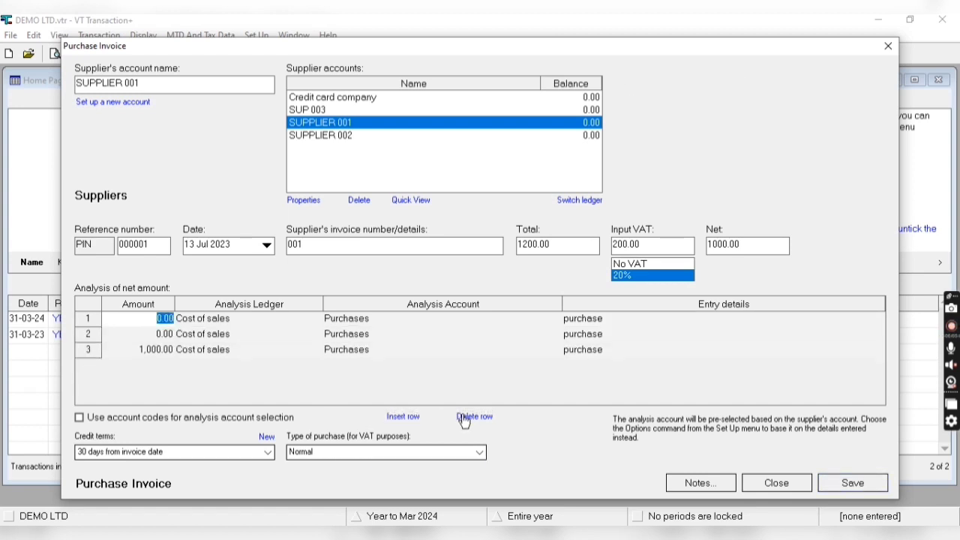
click(464, 417)
click(463, 417)
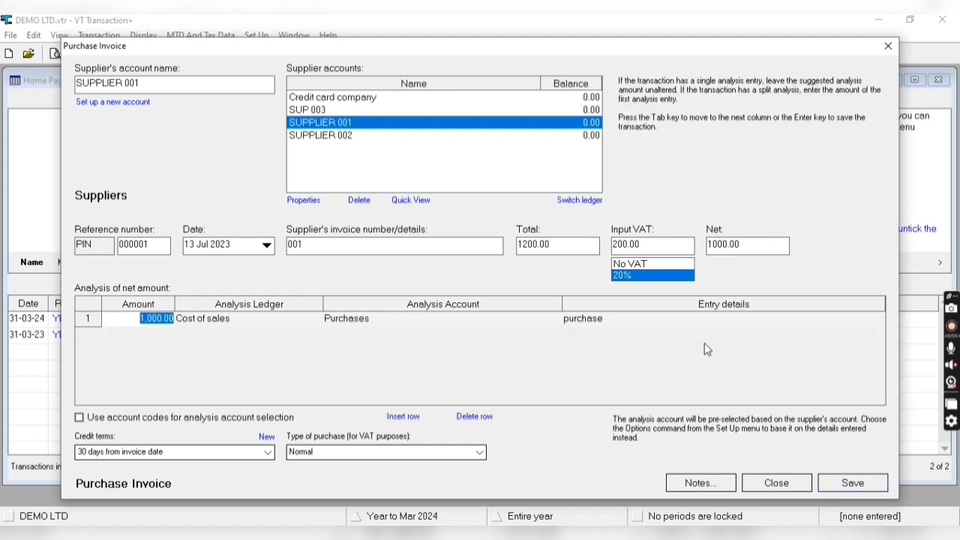
Save the SUPPLIER 001 purchase invoice and close the invoice entry form
click(833, 483)
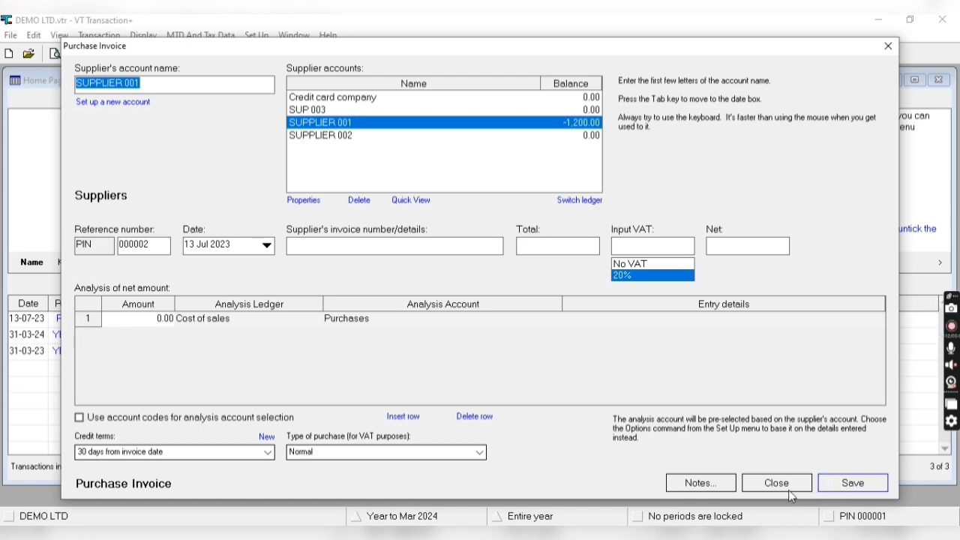
click(776, 483)
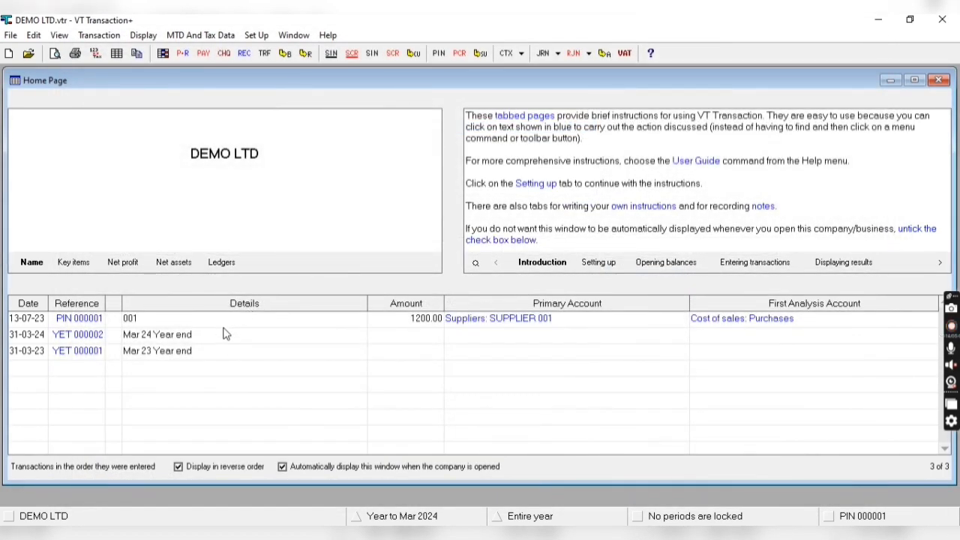
Review the saved purchase invoice's double entry, along with its editable general details and entries, without changing anything
click(84, 321)
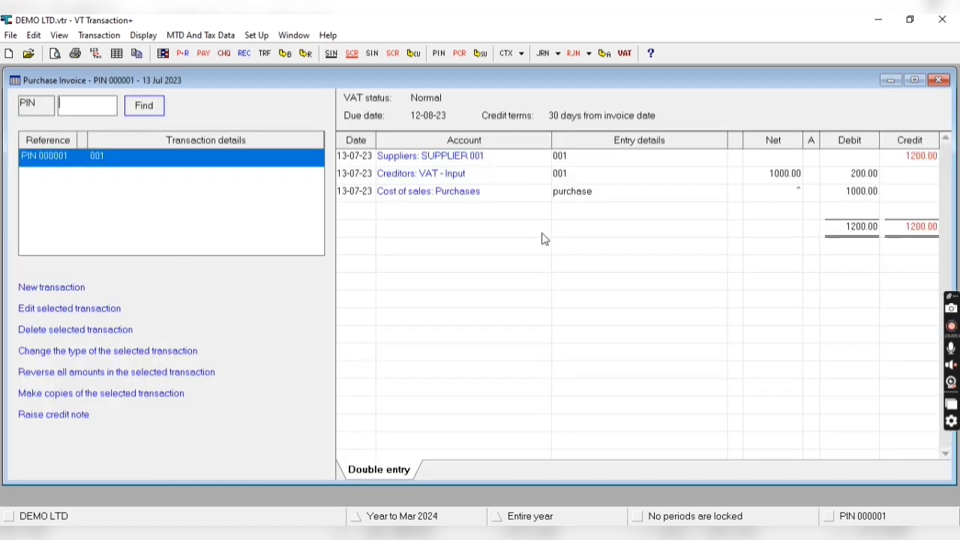
click(39, 310)
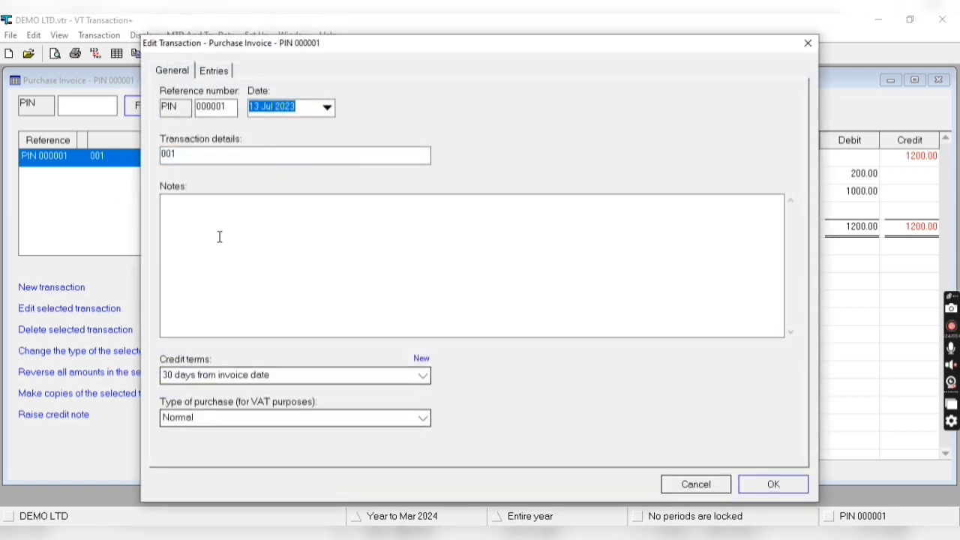
click(242, 151)
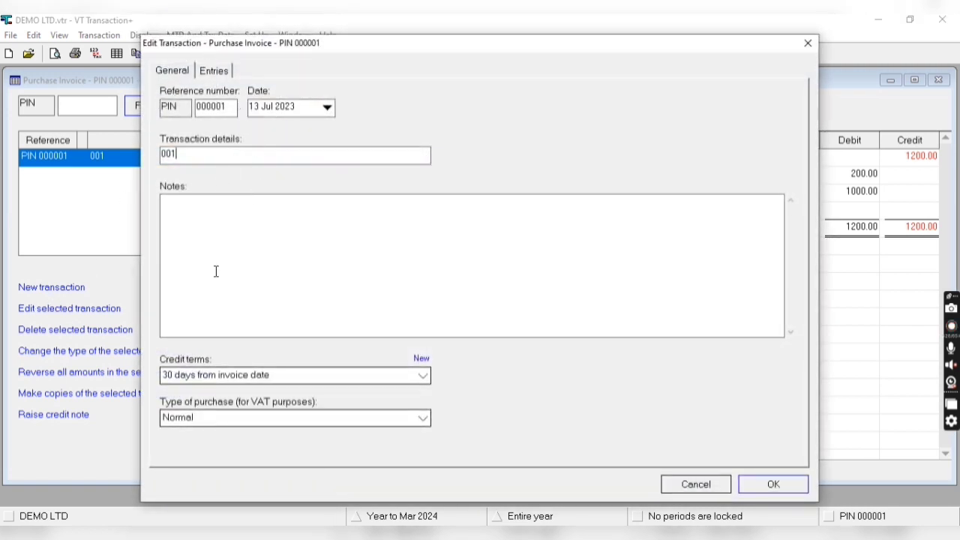
click(214, 71)
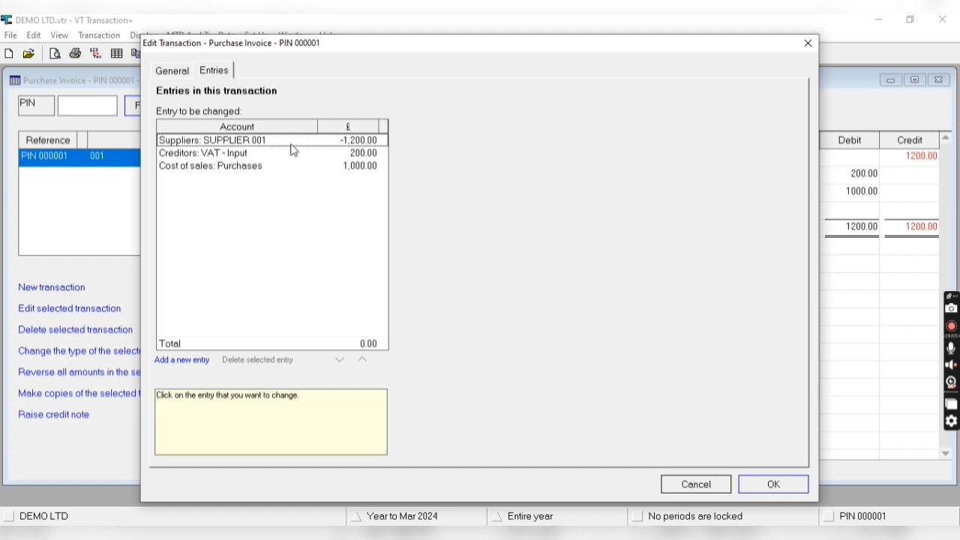
click(729, 484)
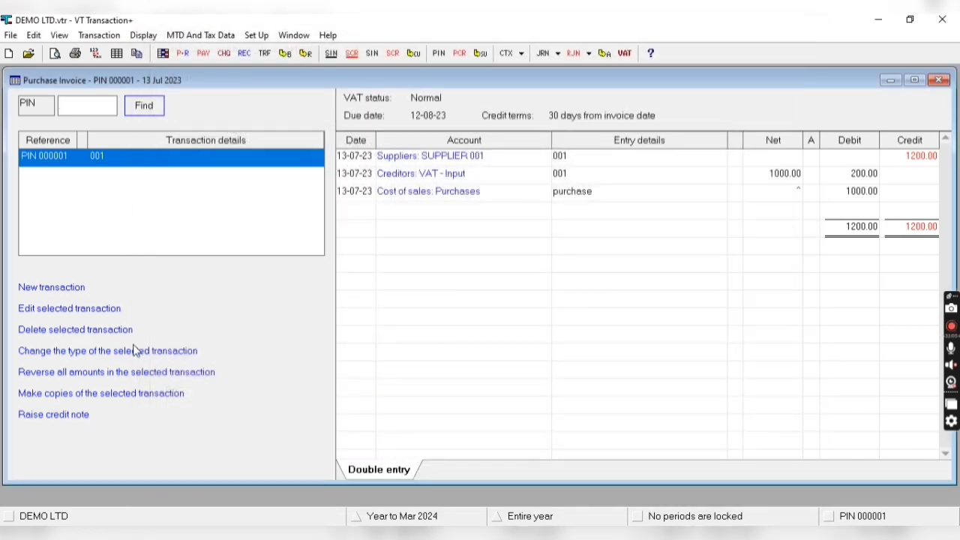
click(942, 80)
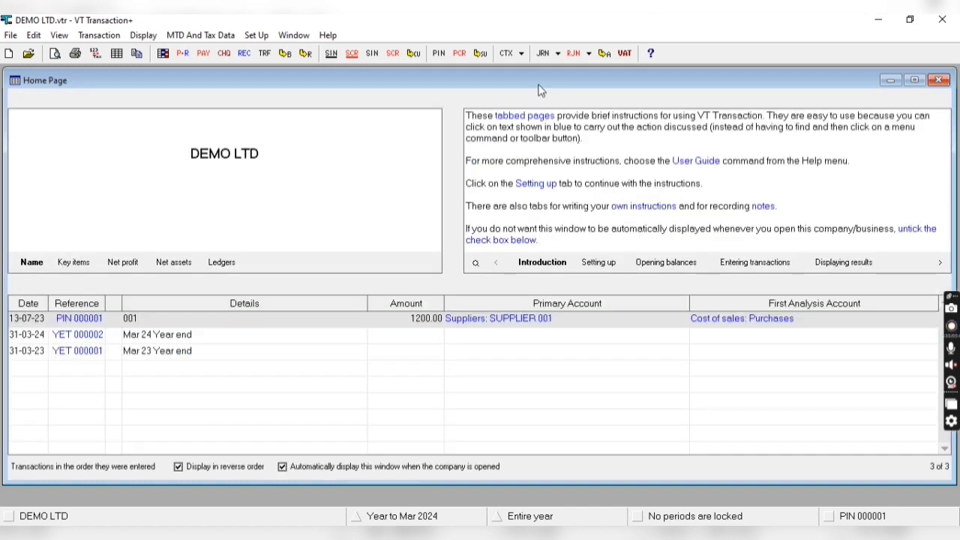
Display the SUPPLIER 001 account and examine its entries for previous, current and future years, all entries and open entries
click(477, 55)
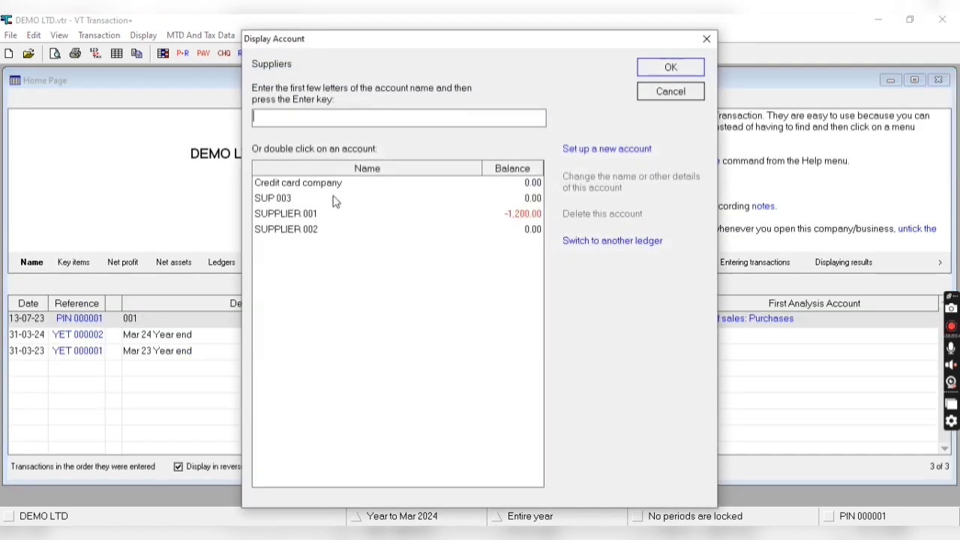
click(320, 212)
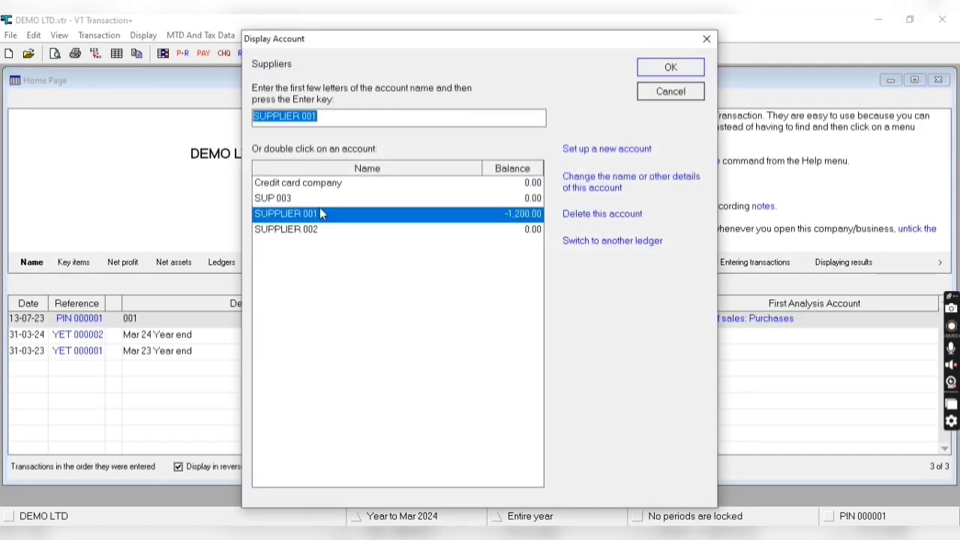
double_click(460, 216)
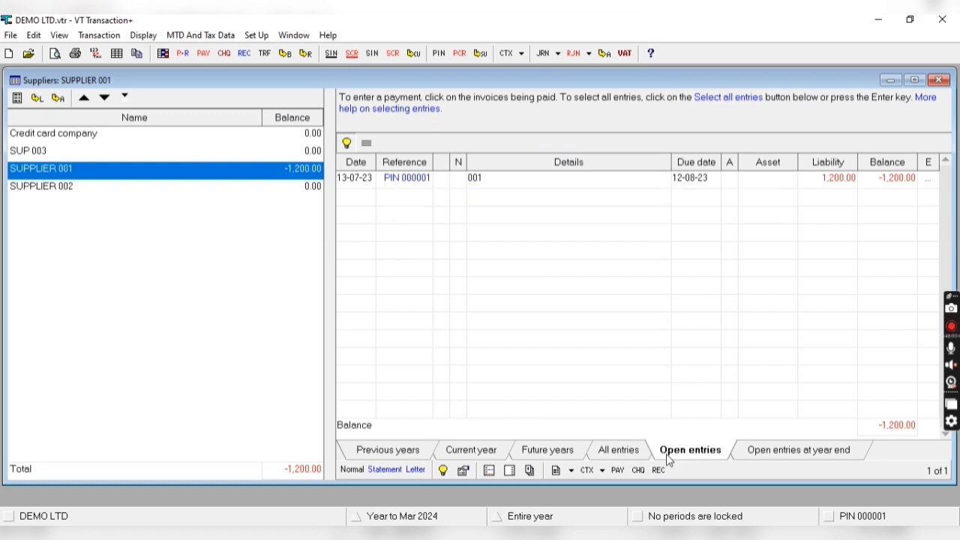
click(375, 453)
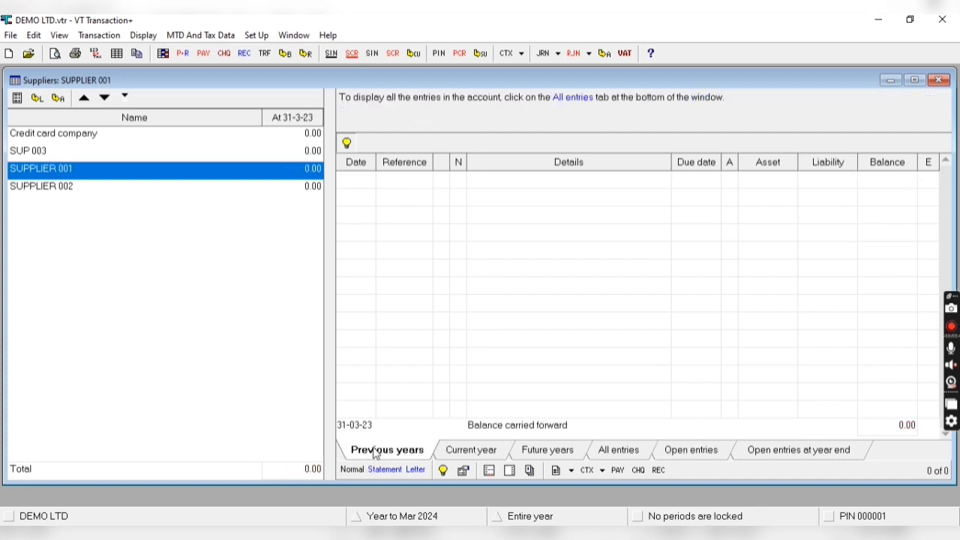
click(459, 450)
click(547, 448)
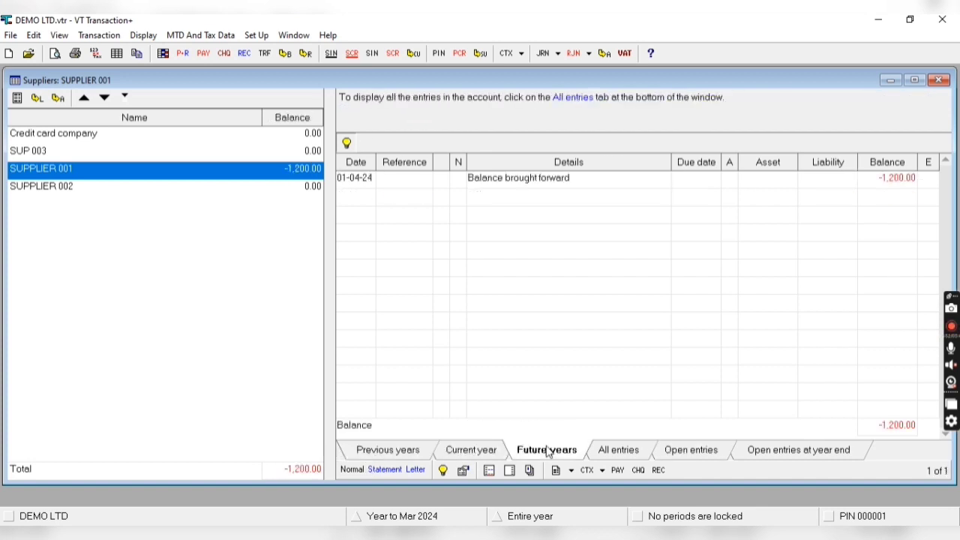
click(604, 450)
click(693, 449)
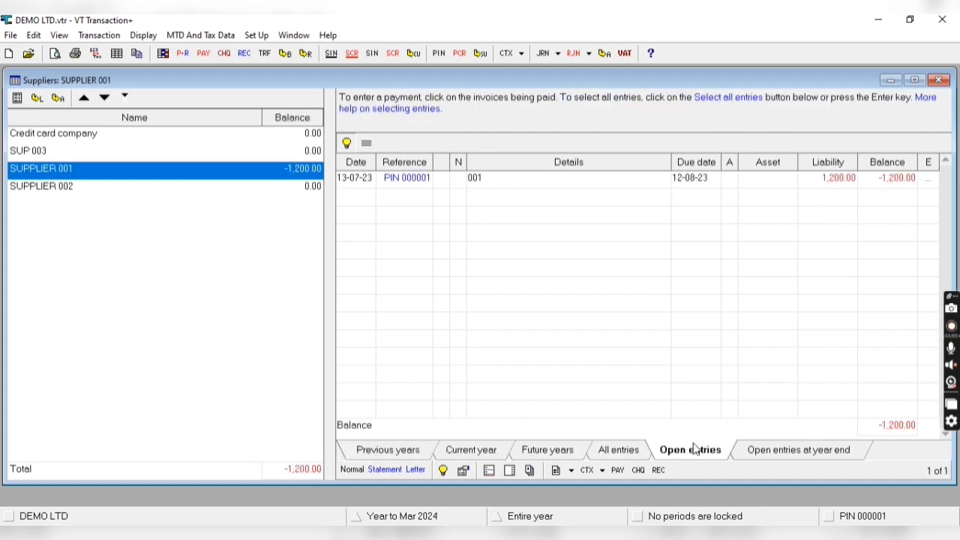
View the purchase invoice's double entry from the supplier's open entries and return to the home page
click(407, 179)
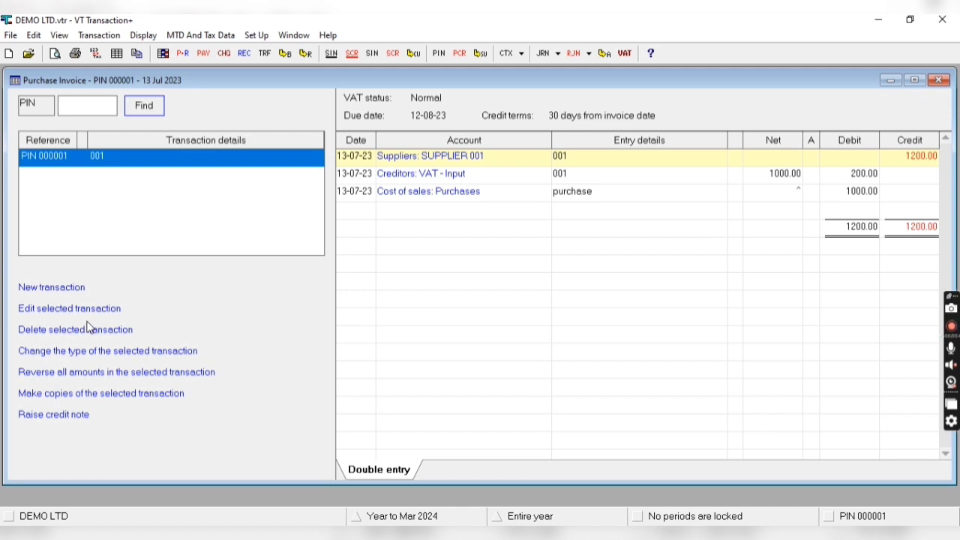
click(937, 81)
click(937, 80)
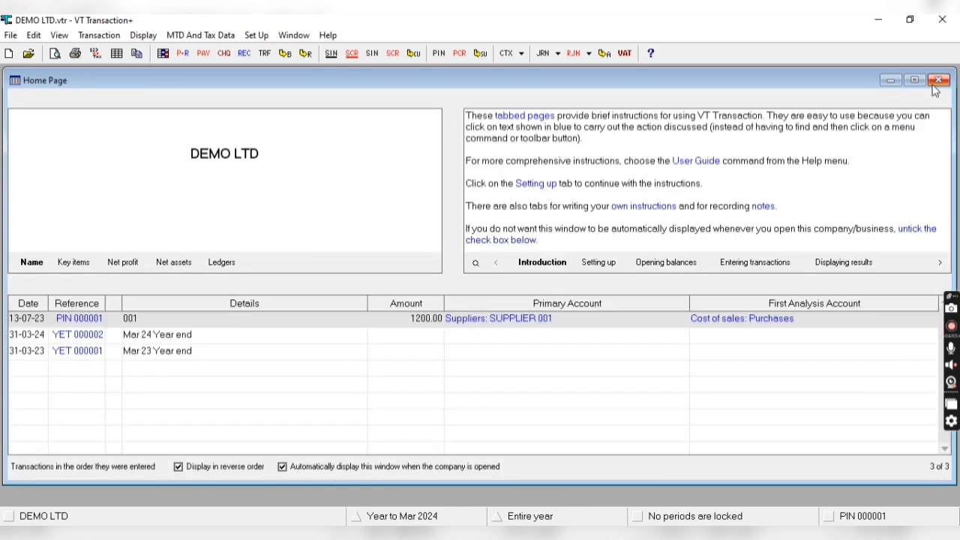
click(938, 79)
click(551, 331)
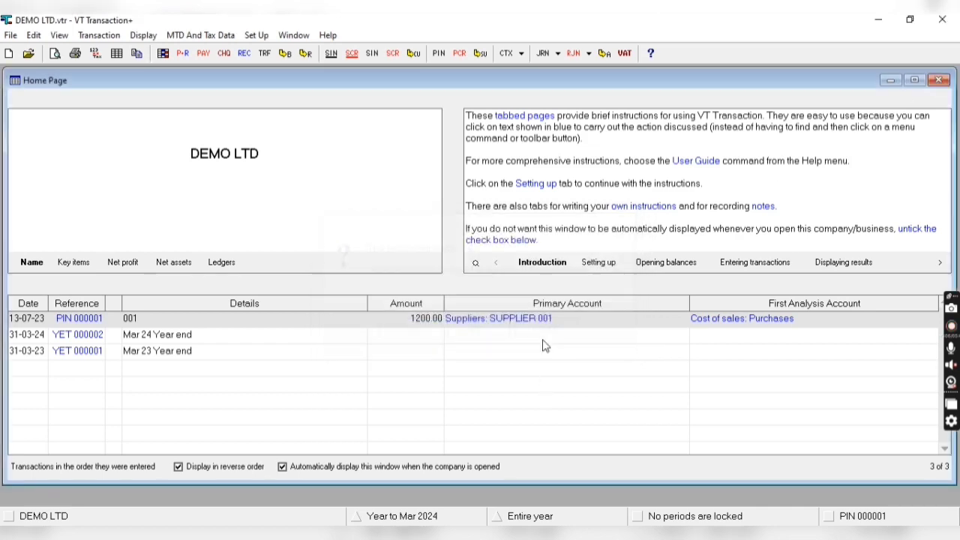
Open a blank purchase invoice form and close it without entering anything
click(438, 53)
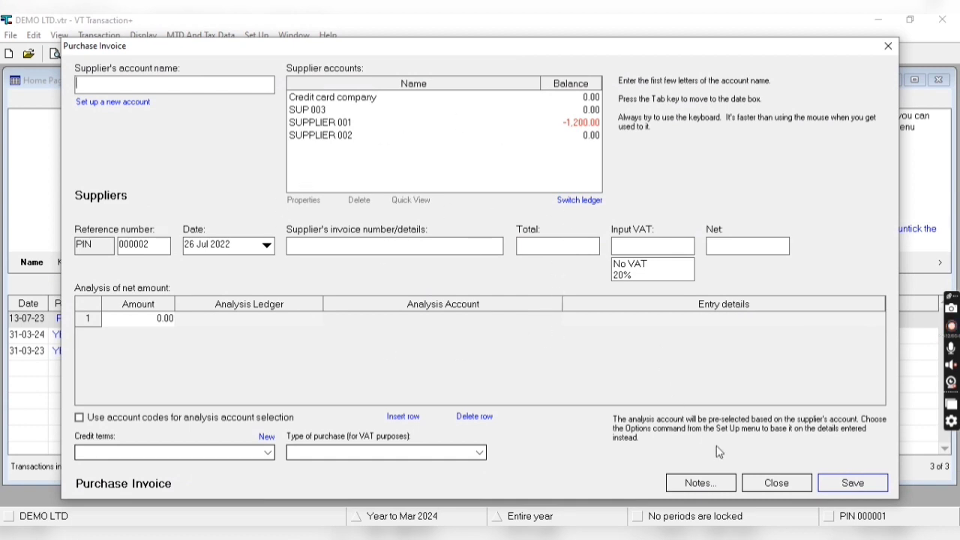
click(770, 482)
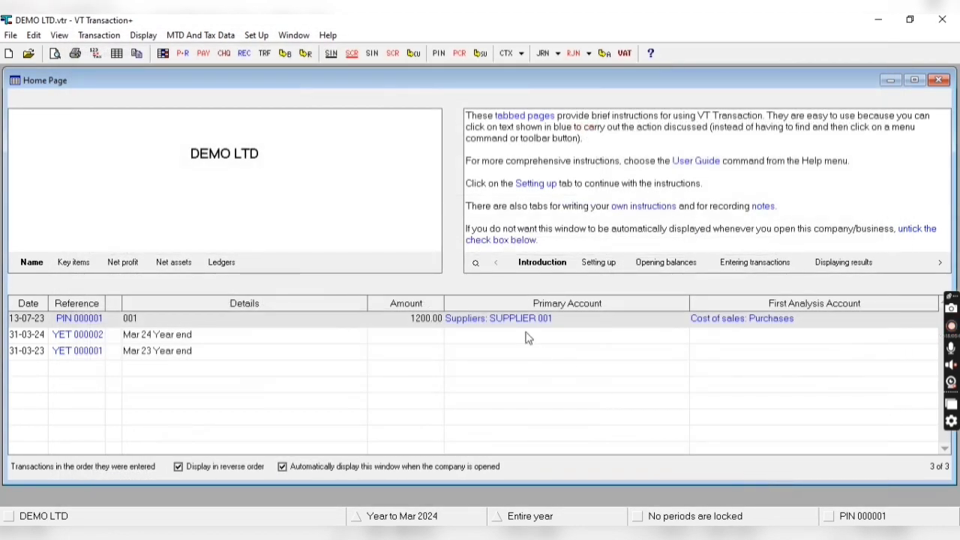